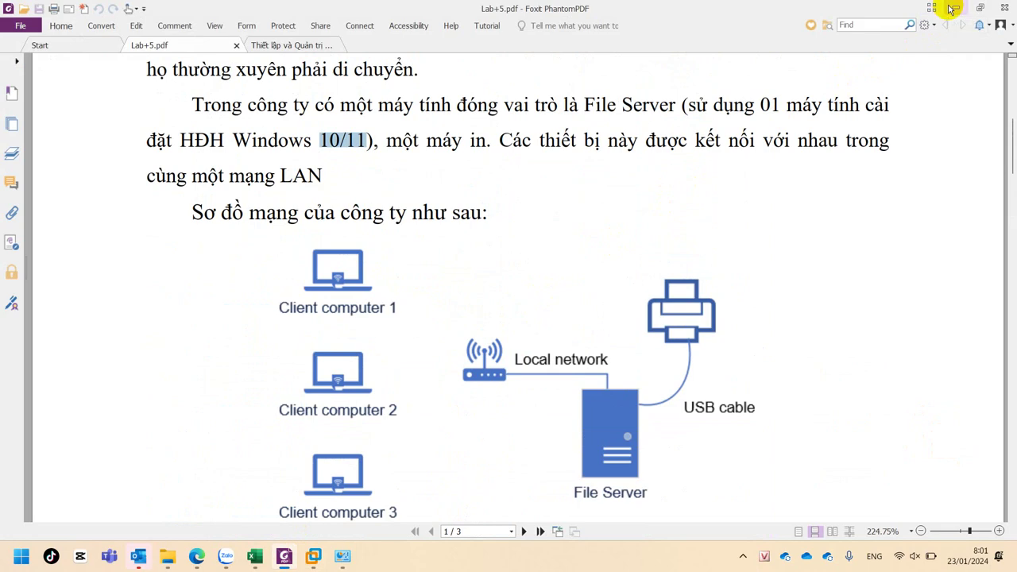
Copy the selected batch script for enabling Local Group Policy Editor from the fptshop.com.vn article
{"action": "scroll", "coordinate": [467, 318], "scroll_direction": "up", "scroll_amount": 3}
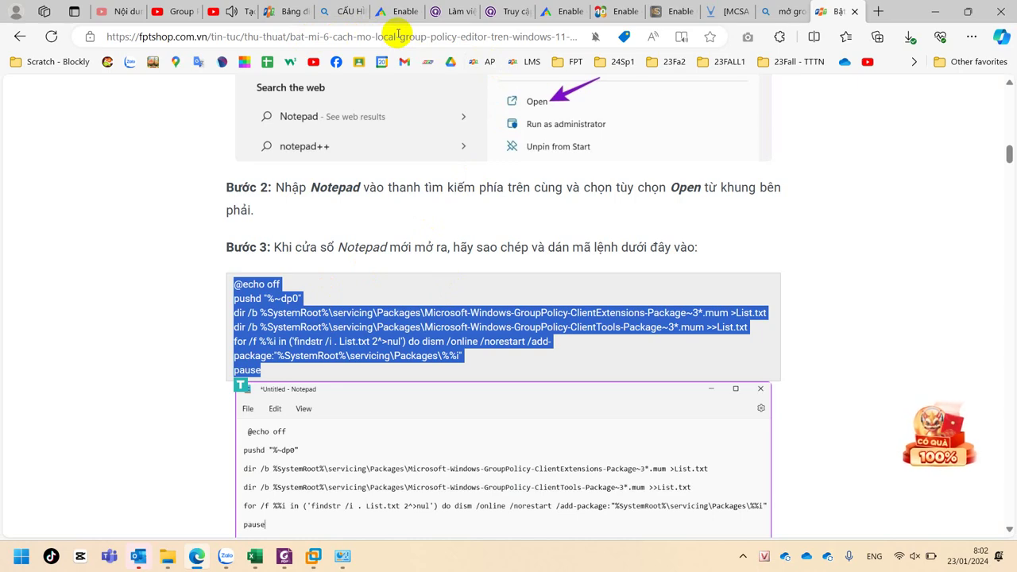
{"action": "right_click", "coordinate": [390, 322]}
{"action": "left_click", "coordinate": [439, 27]}
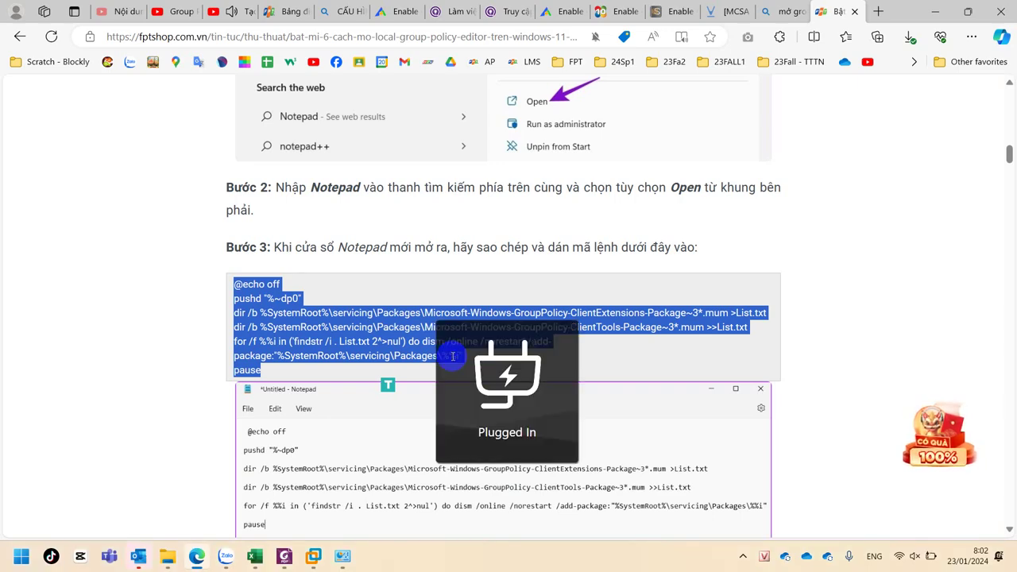
Switch to File Explorer and open the Documents folder
{"action": "left_click", "coordinate": [162, 561]}
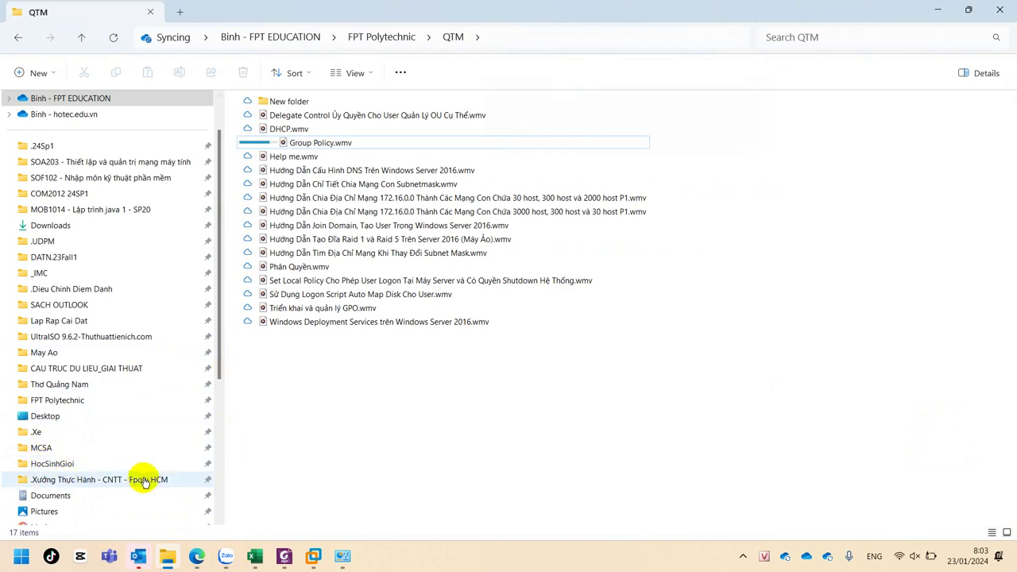
{"action": "scroll", "coordinate": [136, 480], "scroll_direction": "down", "scroll_amount": 5}
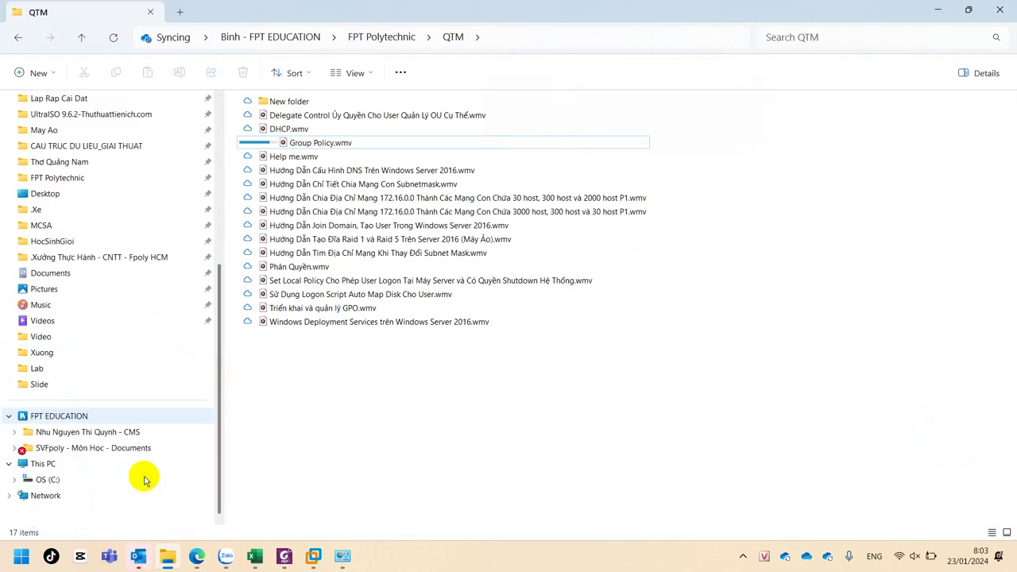
{"action": "left_click", "coordinate": [64, 480]}
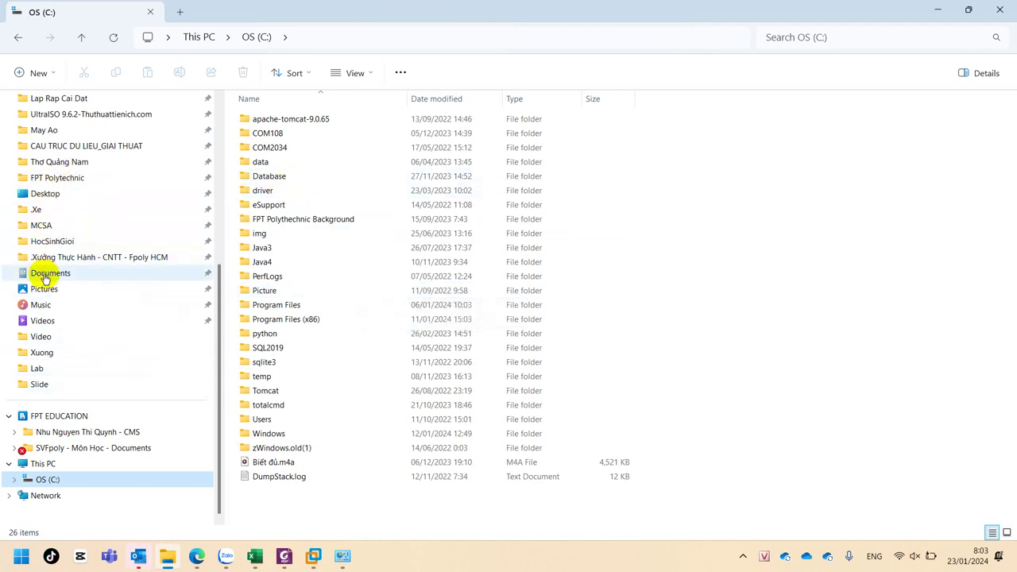
{"action": "left_click", "coordinate": [44, 277]}
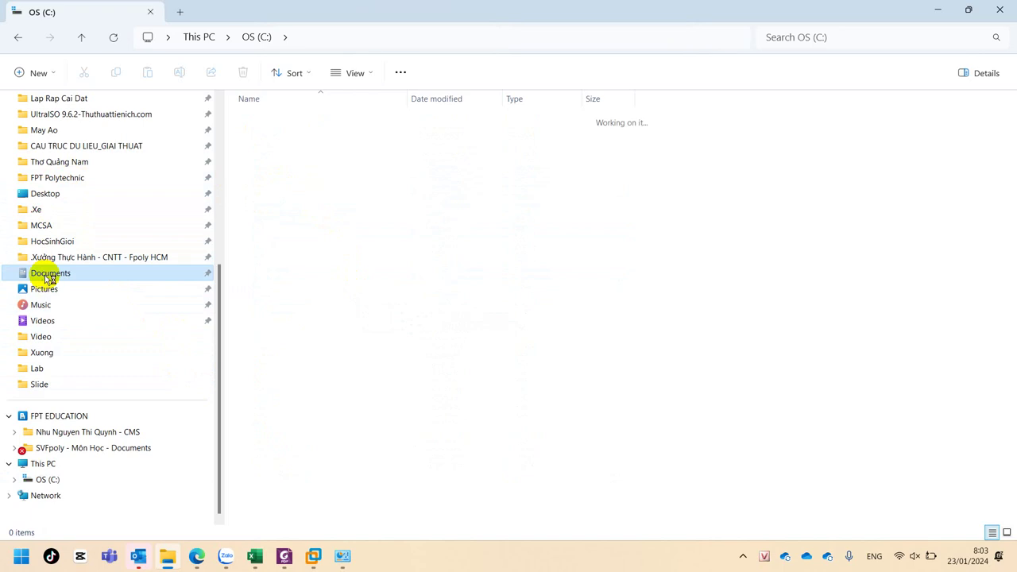
Create a new text document in the Documents folder and name it EnableGroupPolyci.txt
{"action": "right_click", "coordinate": [712, 301]}
{"action": "mouse_move", "coordinate": [753, 242]}
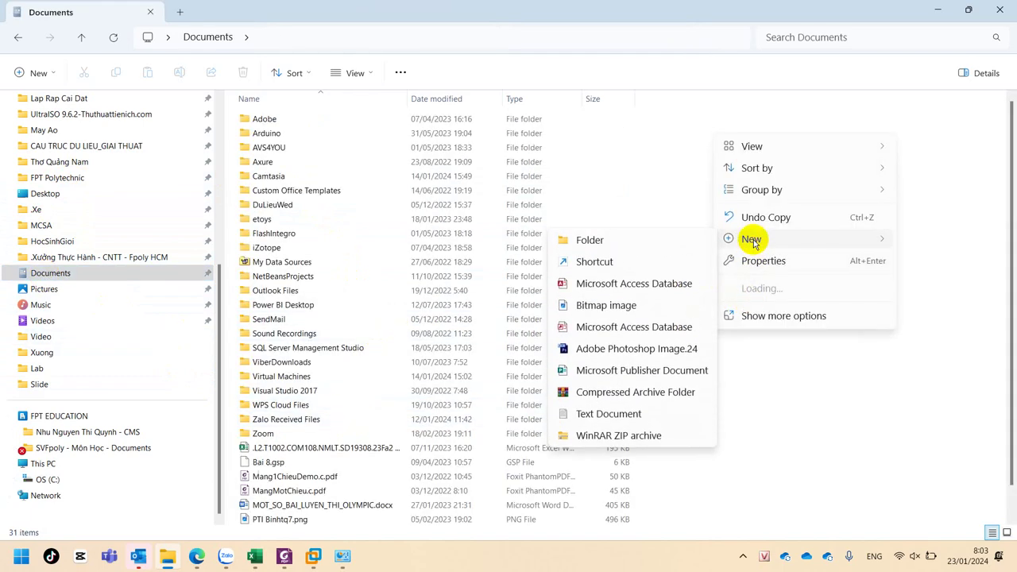
{"action": "left_click", "coordinate": [606, 415]}
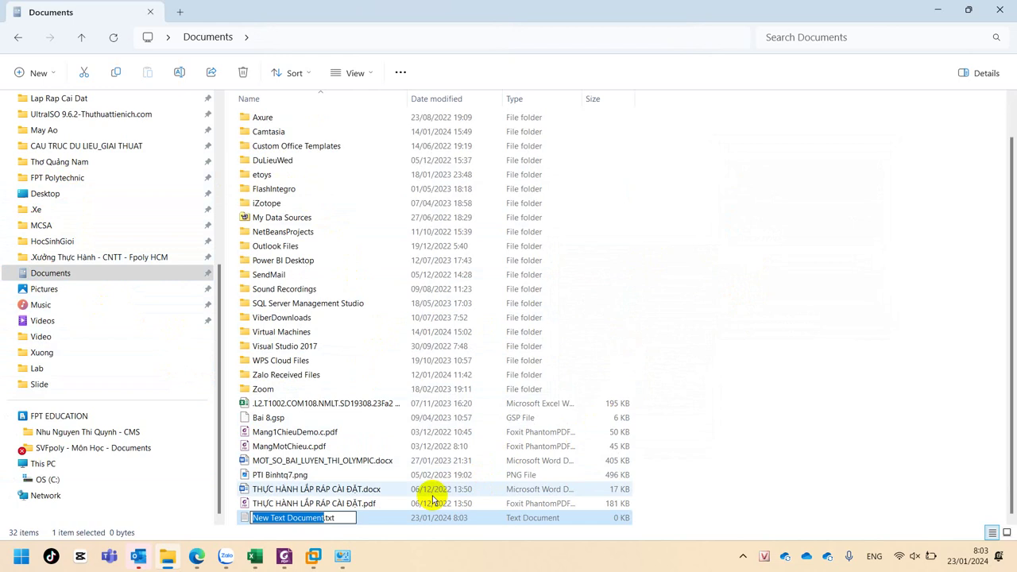
{"action": "type", "text": "Enable"}
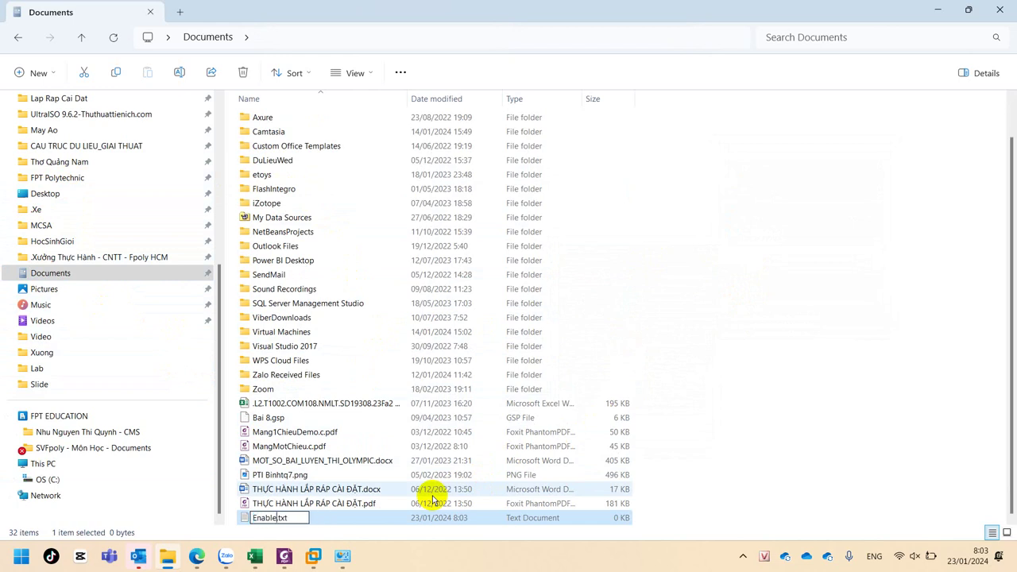
{"action": "type", "text": "Group"}
{"action": "type", "text": "Pol"}
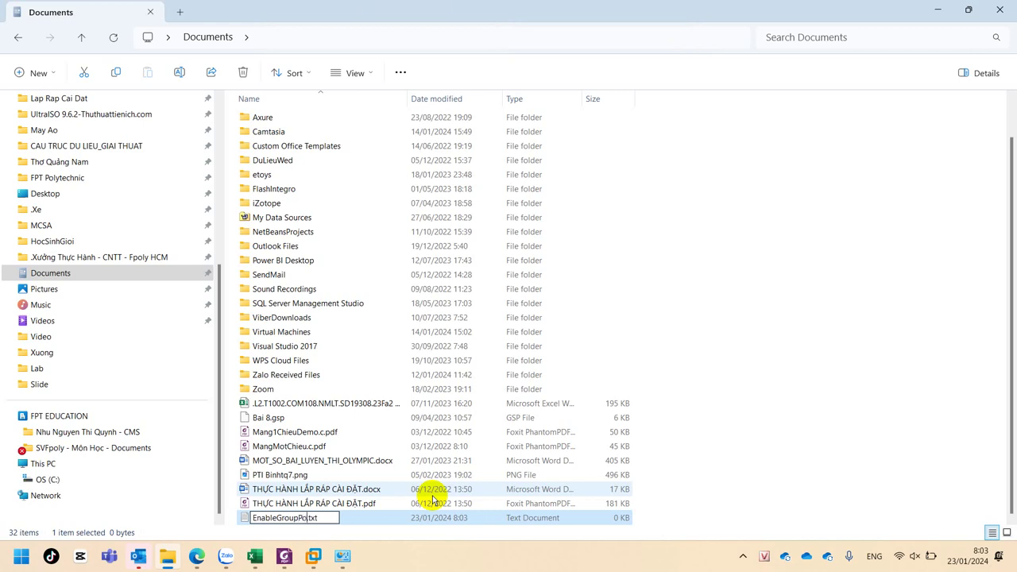
{"action": "type", "text": "ycy"}
{"action": "key", "text": "BackSpace"}
{"action": "key", "text": "Return"}
Correct the new text document's name to EnableGroupPolicy.txt
{"action": "key", "text": "alt+Tab"}
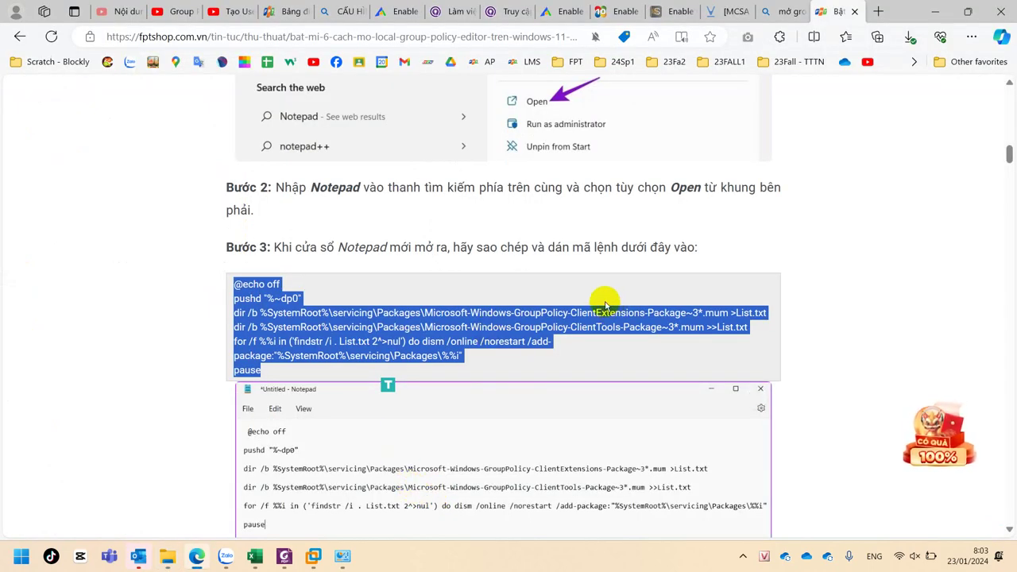
{"action": "scroll", "coordinate": [586, 299], "scroll_direction": "up", "scroll_amount": 8}
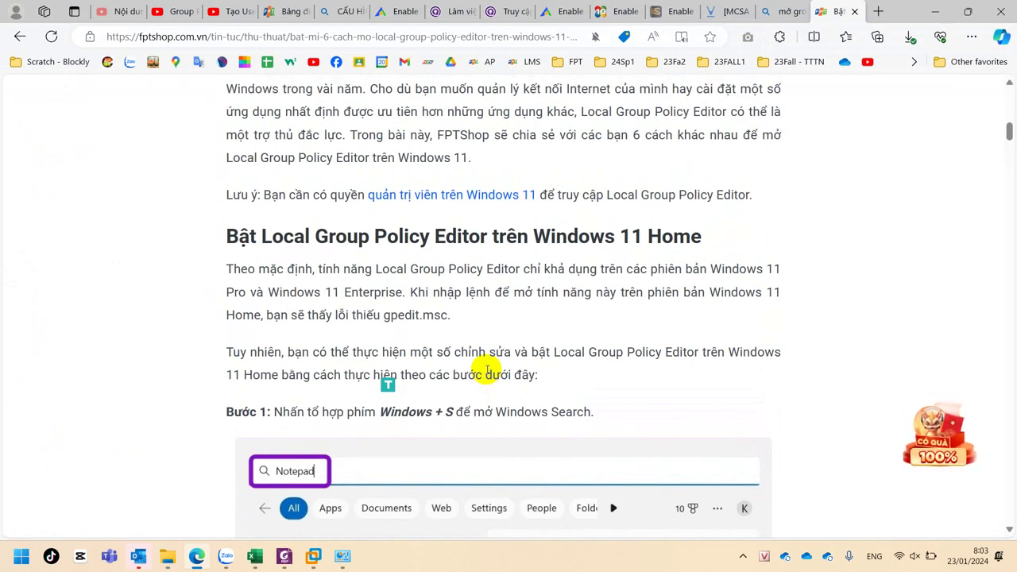
{"action": "key", "text": "alt+Tab"}
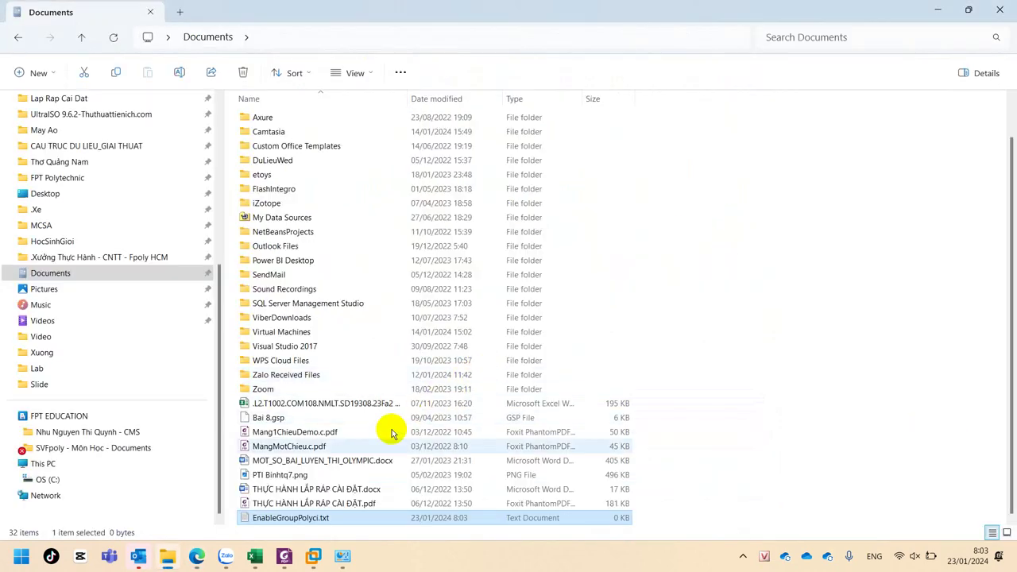
{"action": "left_click", "coordinate": [306, 518]}
{"action": "left_click", "coordinate": [310, 518]}
{"action": "key", "text": "Right"}
{"action": "key", "text": "Right"}
{"action": "key", "text": "BackSpace"}
{"action": "key", "text": "BackSpace"}
{"action": "key", "text": "BackSpace"}
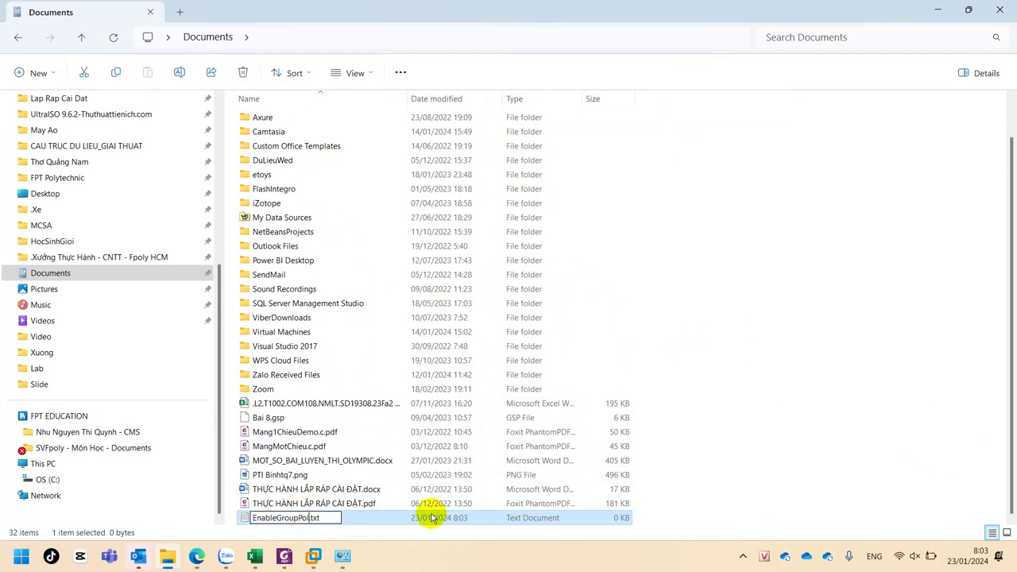
{"action": "type", "text": "icy"}
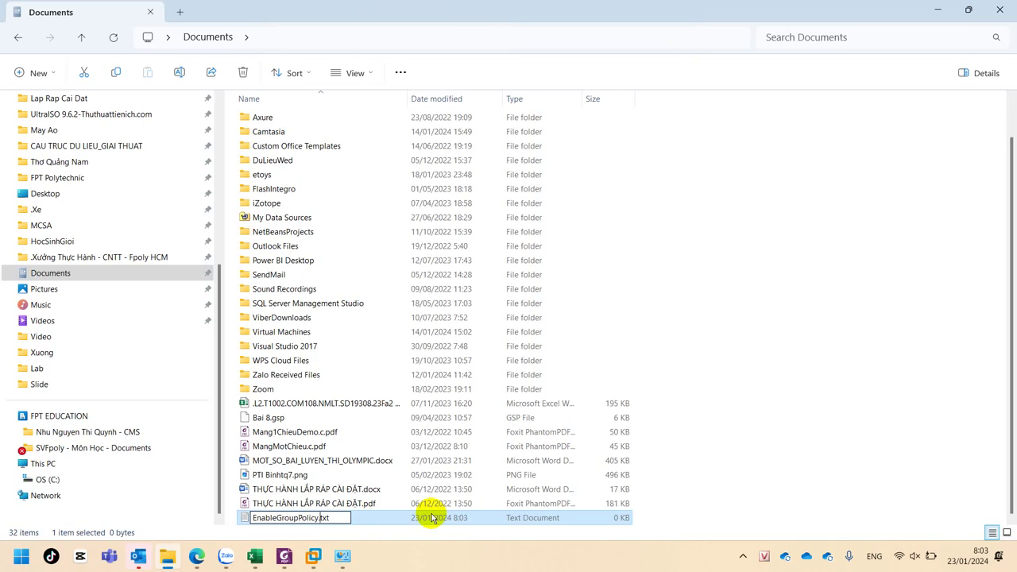
{"action": "left_click", "coordinate": [343, 517]}
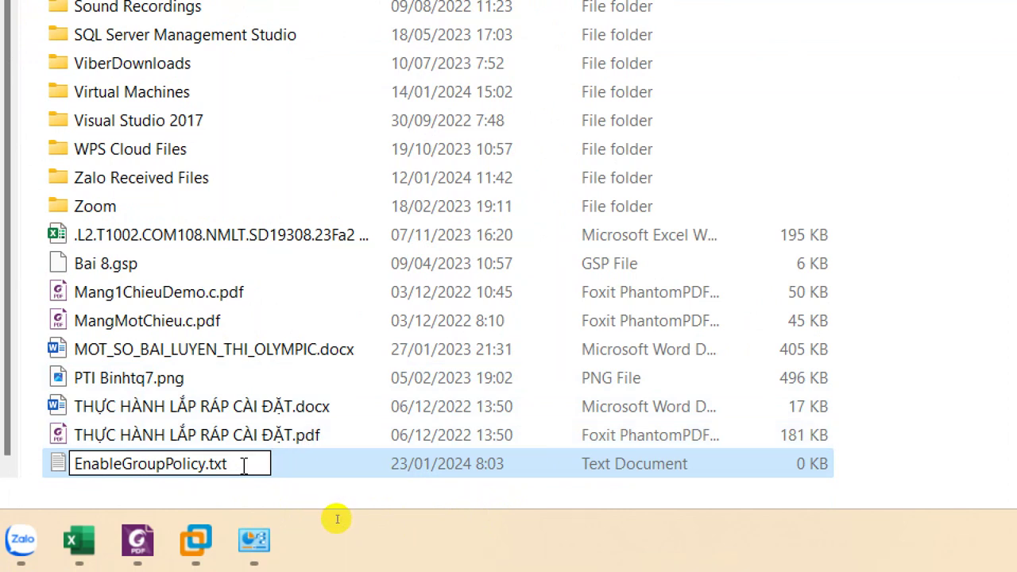
{"action": "left_click", "coordinate": [311, 457]}
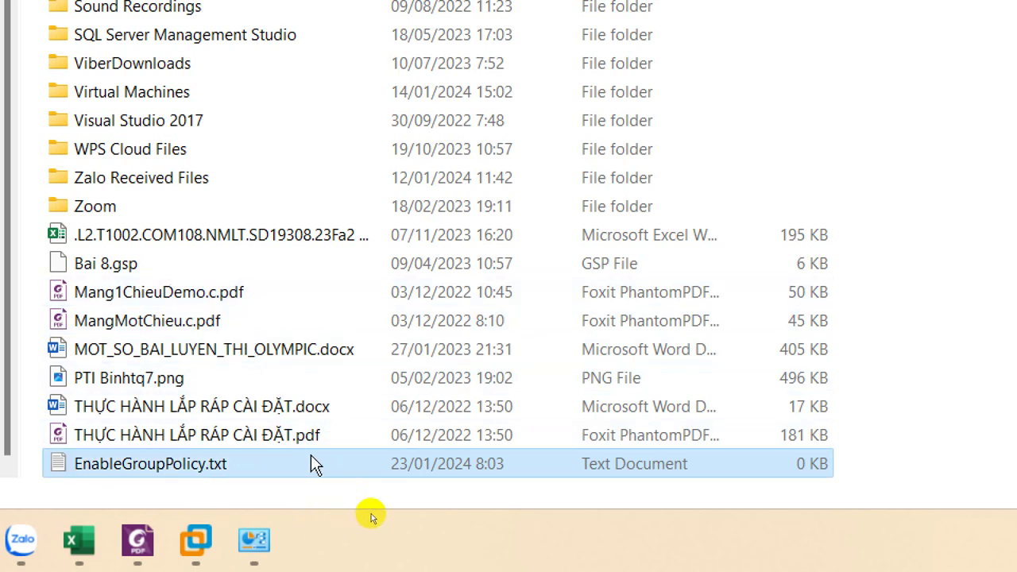
Change the EnableGroupPolicy file's extension to .bat and accept the extension change
{"action": "left_click", "coordinate": [222, 464]}
{"action": "left_click", "coordinate": [230, 465]}
{"action": "key", "text": "BackSpace"}
{"action": "key", "text": "BackSpace"}
{"action": "key", "text": "BackSpace"}
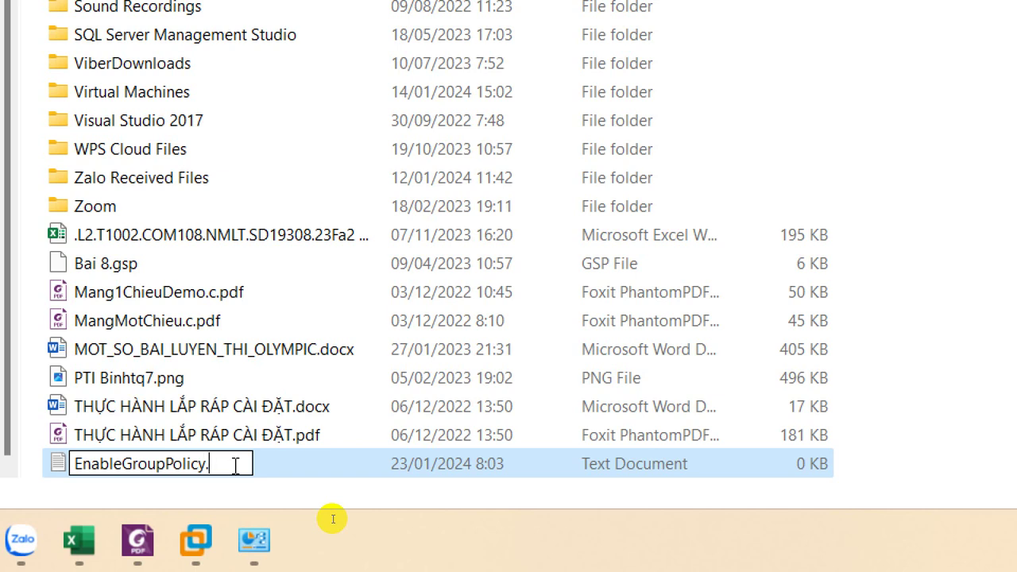
{"action": "type", "text": "bat"}
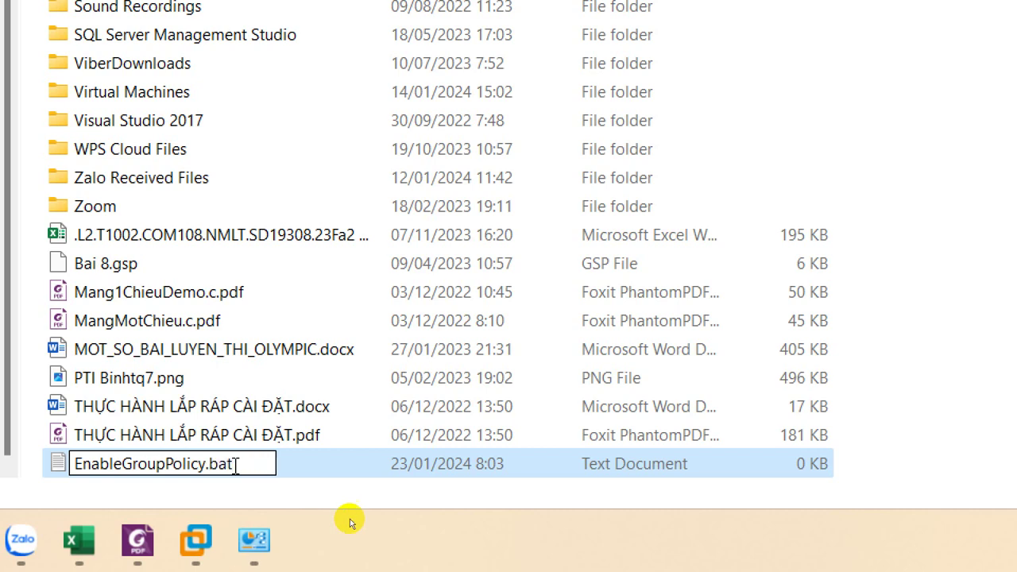
{"action": "left_click", "coordinate": [337, 475]}
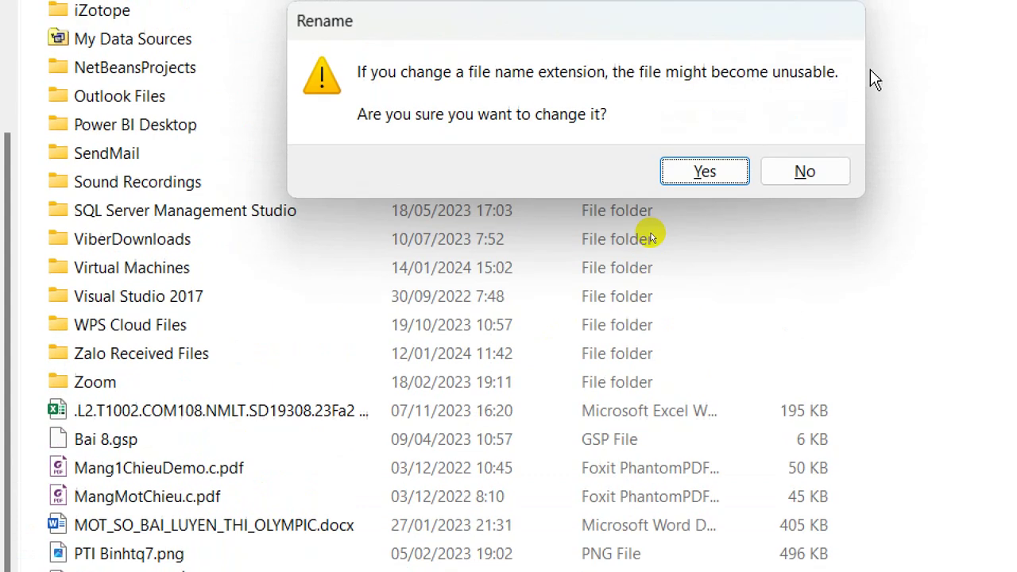
{"action": "left_click", "coordinate": [703, 176]}
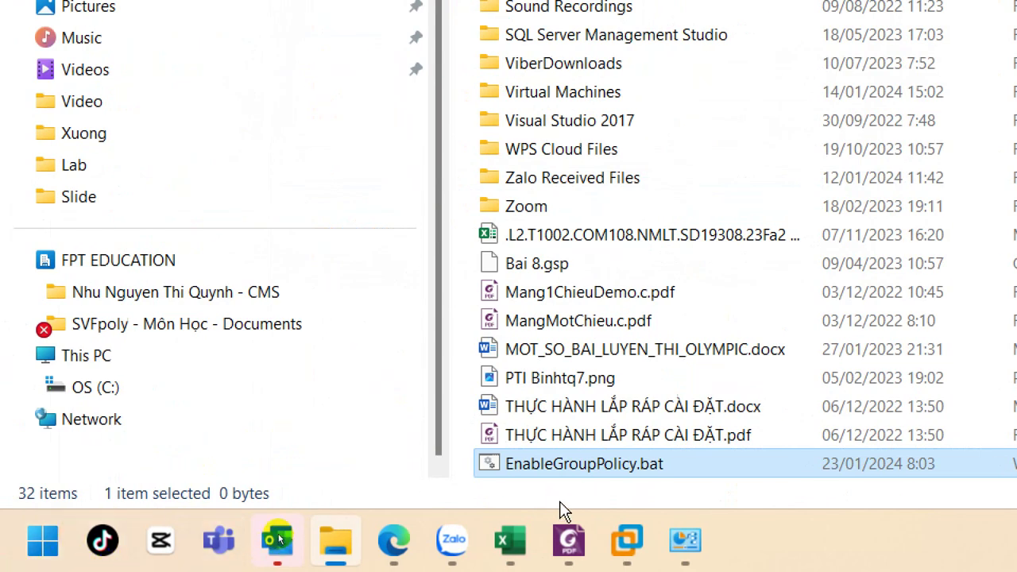
Open EnableGroupPolicy.bat for editing in Notepad, paste the copied script into it, and close it with the changes saved
{"action": "mouse_move", "coordinate": [486, 463]}
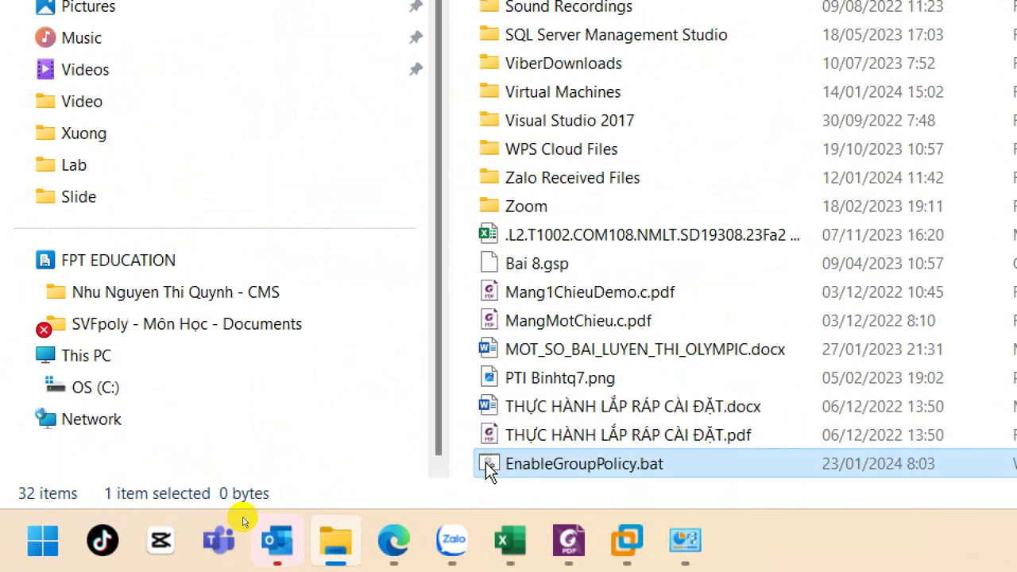
{"action": "right_click", "coordinate": [486, 462]}
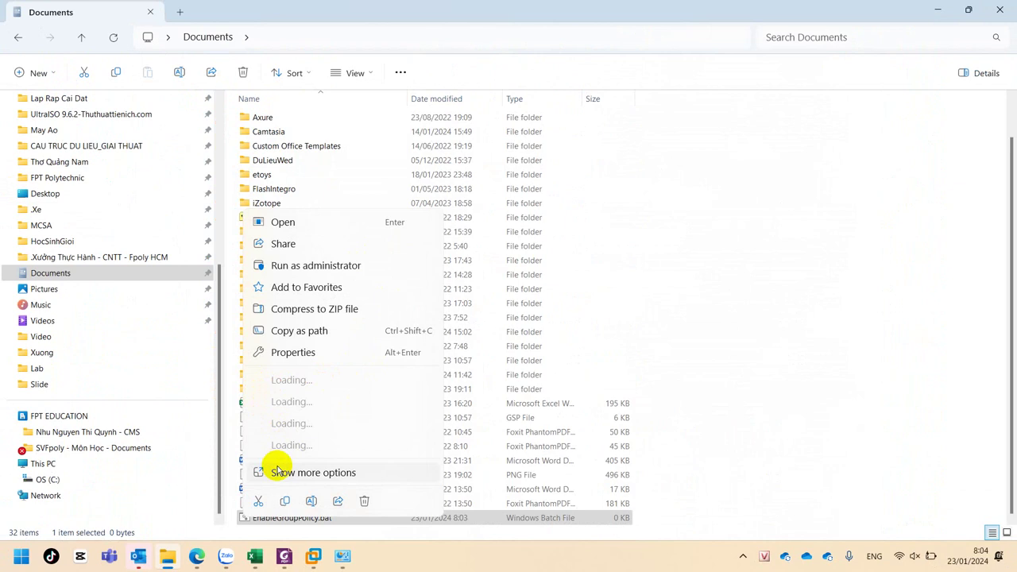
{"action": "left_click", "coordinate": [280, 475]}
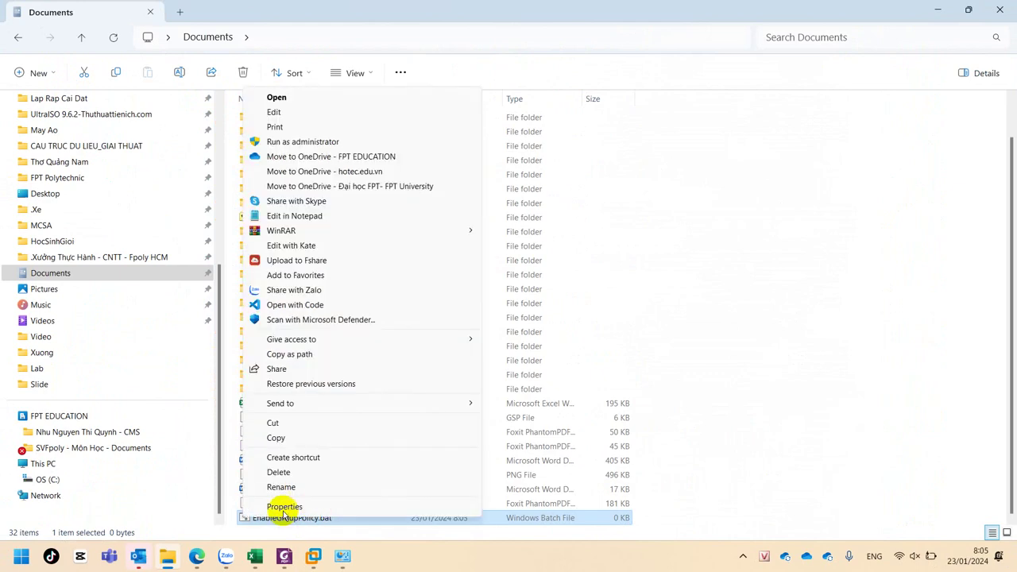
{"action": "left_click", "coordinate": [293, 113]}
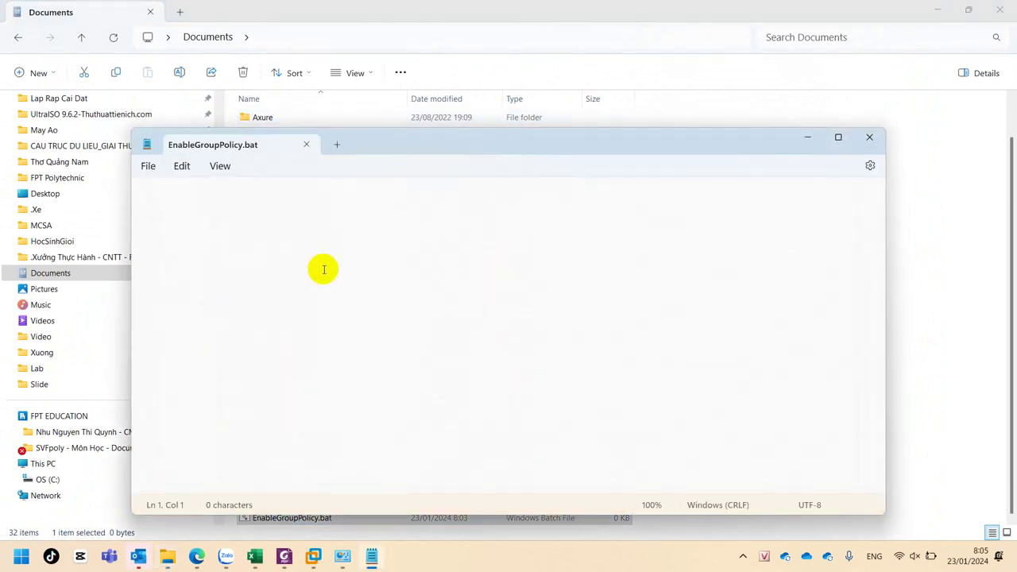
{"action": "type", "text": "@echo off pushd \"%~dp0\" dir /b %SystemRoot%\\servicing\\Packages\\Microsoft-Windows-GroupPolicy-ClientExtensions-Package~3*.mum >List.txt dir /b %SystemRoot%\\servicing\\Packages\\Microsoft-Windows-GroupPolicy-ClientTools-Package~3*.mum >>List.txt for /f %%i in ('findstr /i . List.txt 2^>nul') do dism /online /norestart /add-package:\"%SystemRoot%\\servicing\\Packages\\%%i\" pause"}
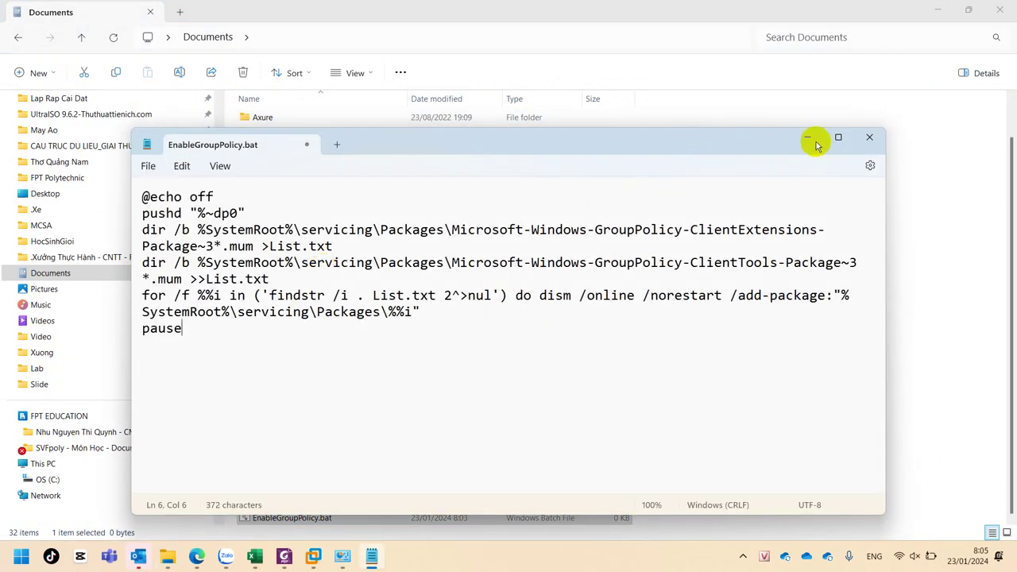
{"action": "left_click", "coordinate": [870, 137]}
{"action": "left_click", "coordinate": [445, 363]}
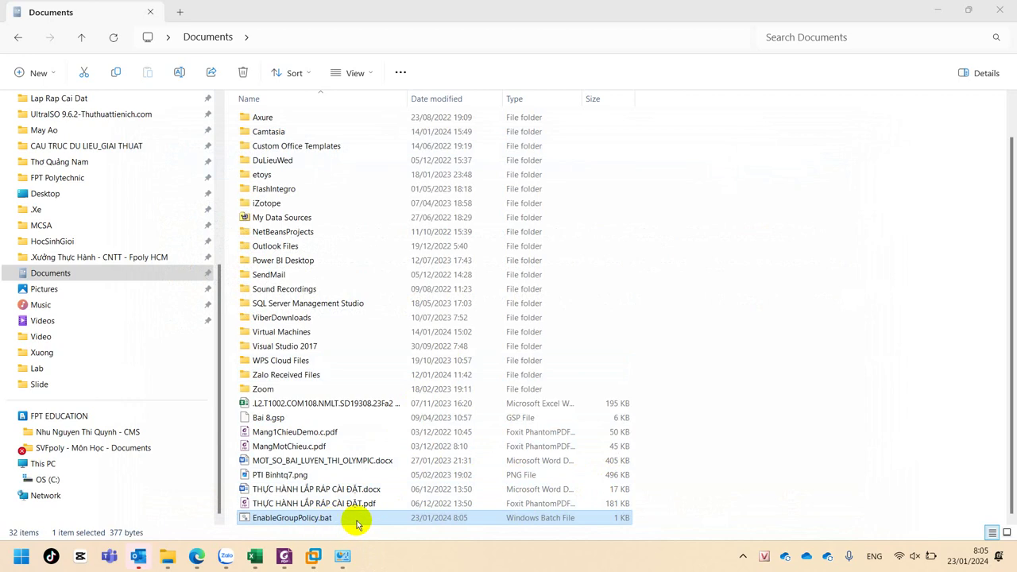
Try to launch the Local Group Policy Editor by running gpedit.msc
{"action": "key", "text": "super+r"}
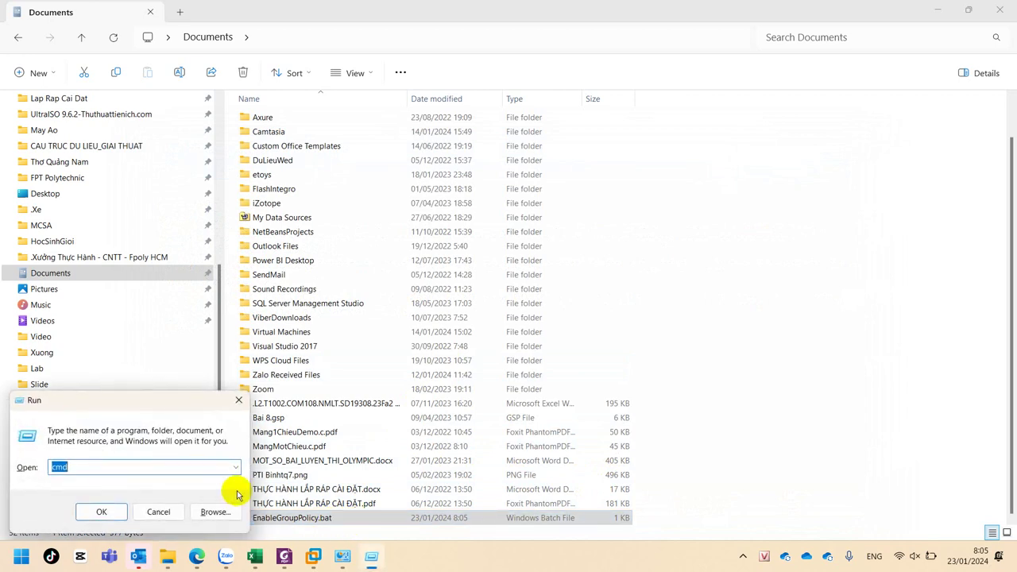
{"action": "type", "text": "gpedit.msc"}
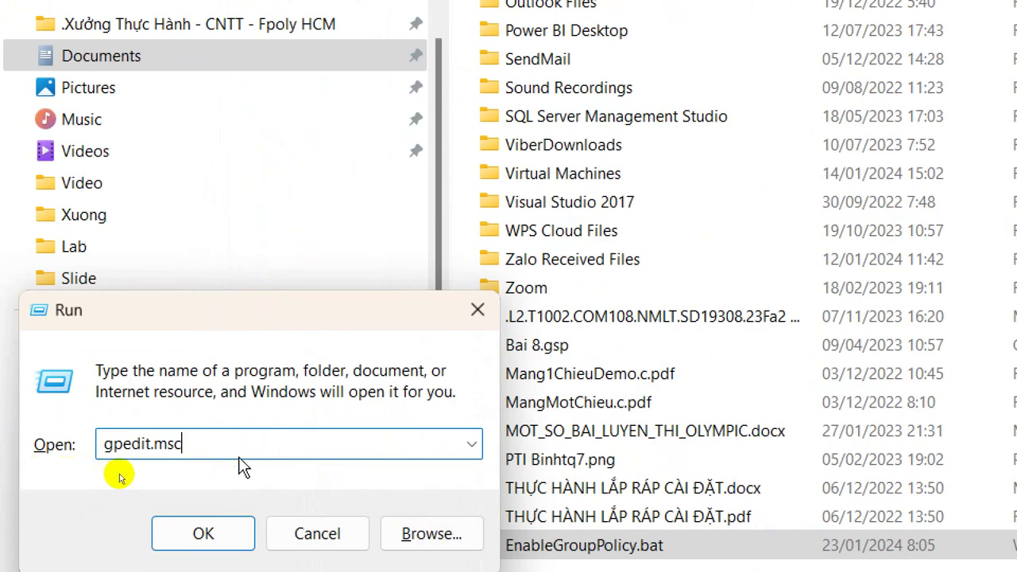
{"action": "key", "text": "Return"}
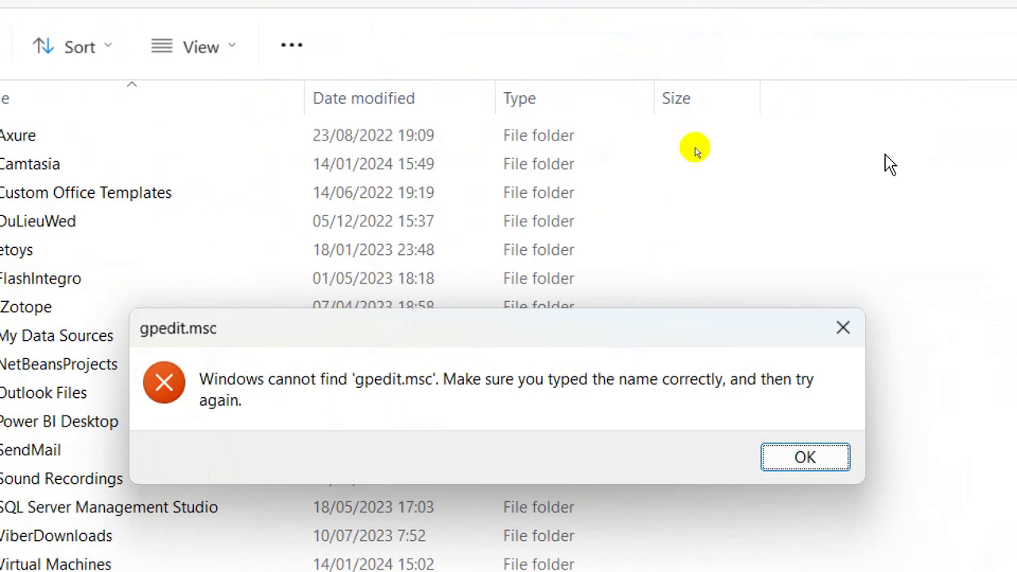
{"action": "left_click", "coordinate": [822, 459]}
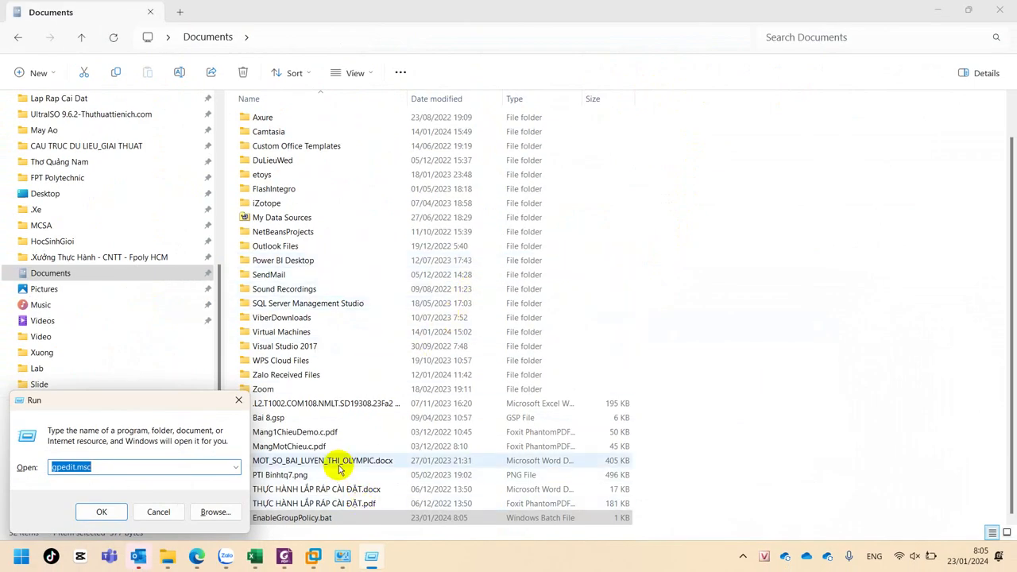
Run EnableGroupPolicy.bat as administrator and allow it to make changes
{"action": "left_click", "coordinate": [338, 518]}
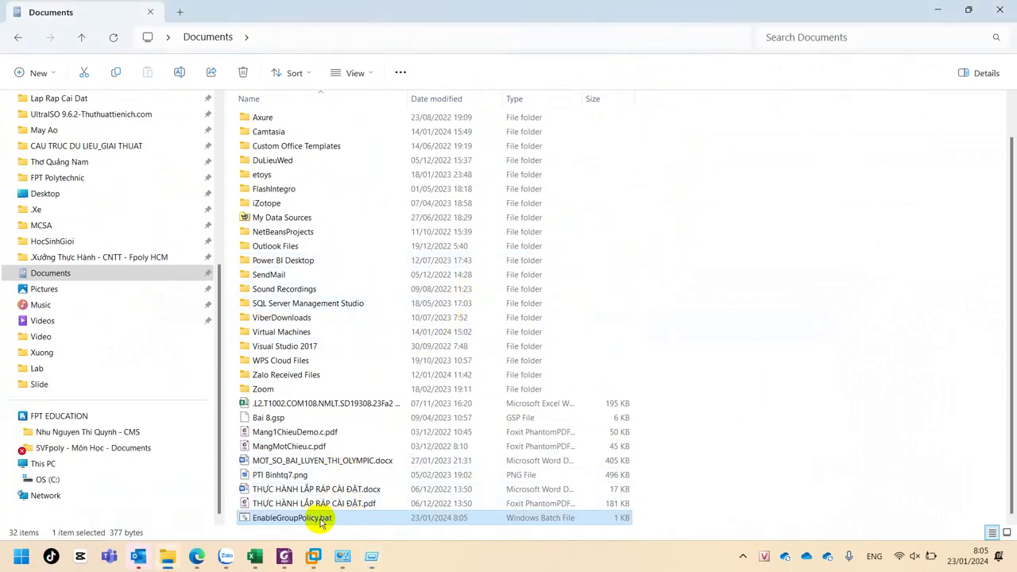
{"action": "right_click", "coordinate": [321, 522]}
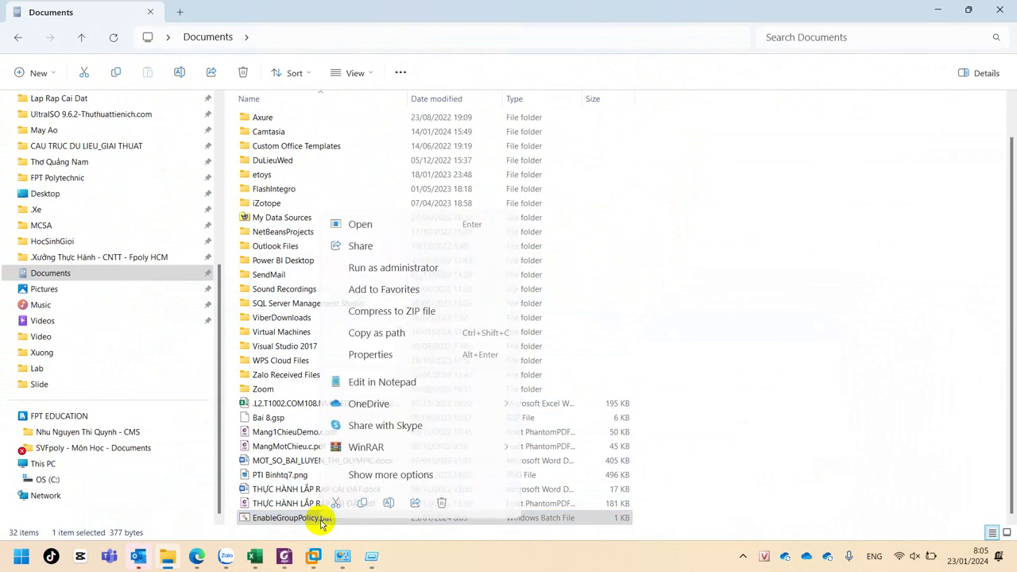
{"action": "left_click", "coordinate": [369, 268]}
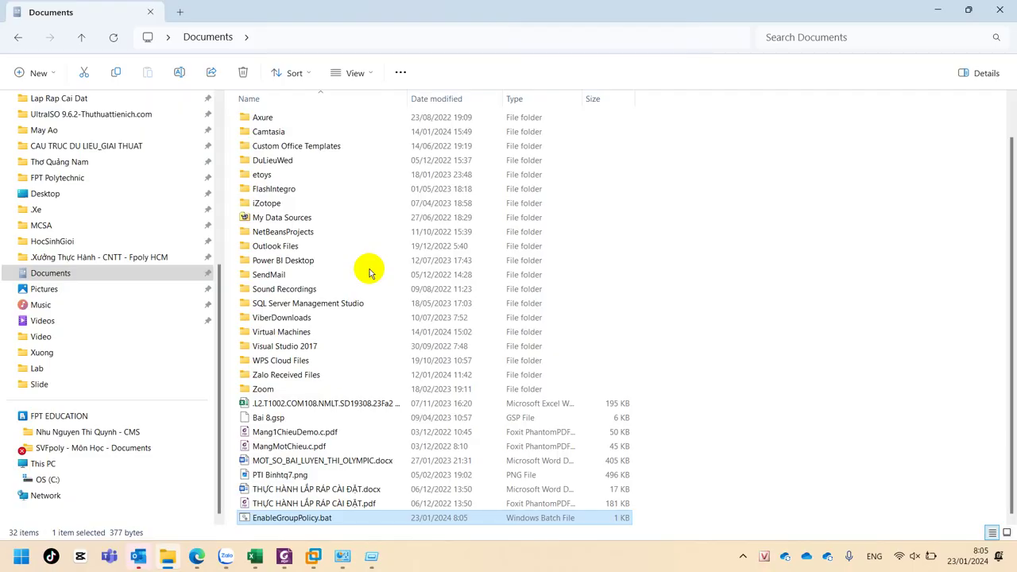
{"action": "left_click", "coordinate": [402, 387]}
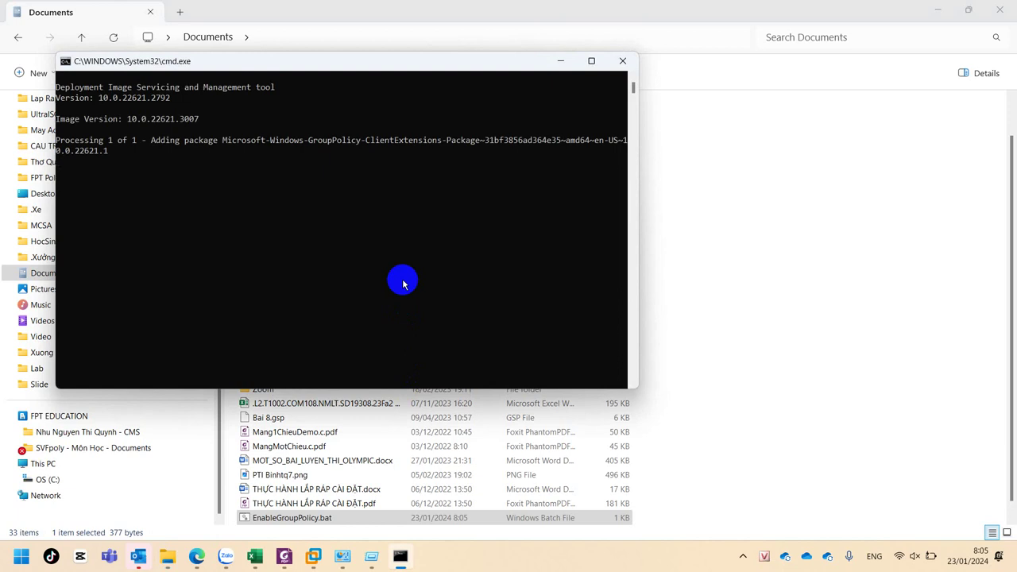
{"action": "left_click", "coordinate": [402, 280]}
{"action": "key", "text": "Escape"}
{"action": "left_click", "coordinate": [196, 227]}
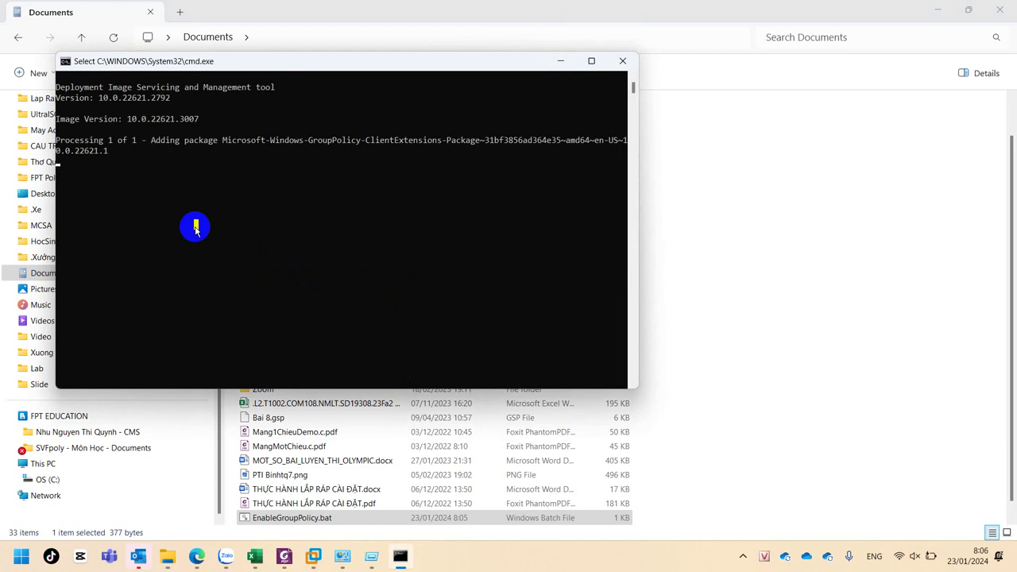
{"action": "key", "text": "Escape"}
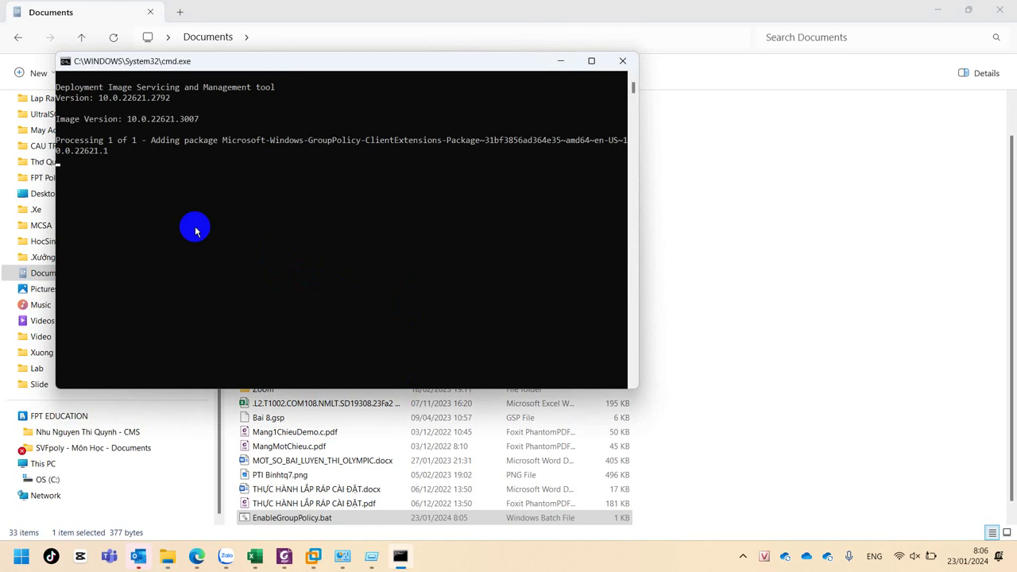